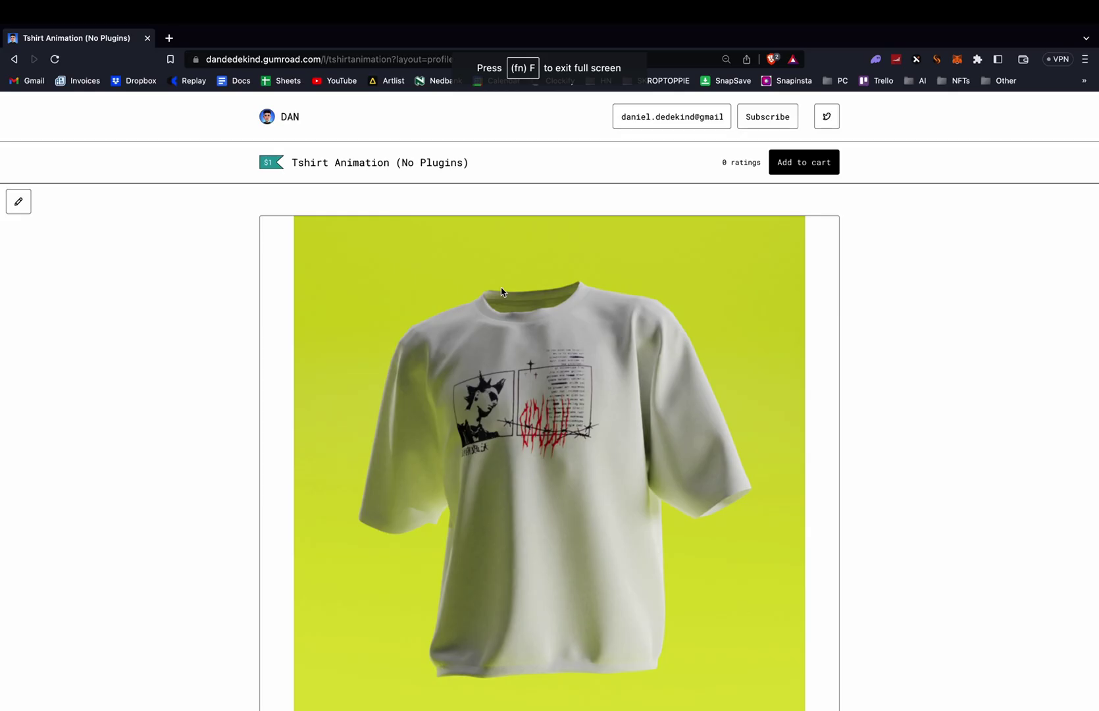
- Look over the Tshirt Animation product page and the Blender and Photoshop web pages
scroll(504, 292, "down", 5)
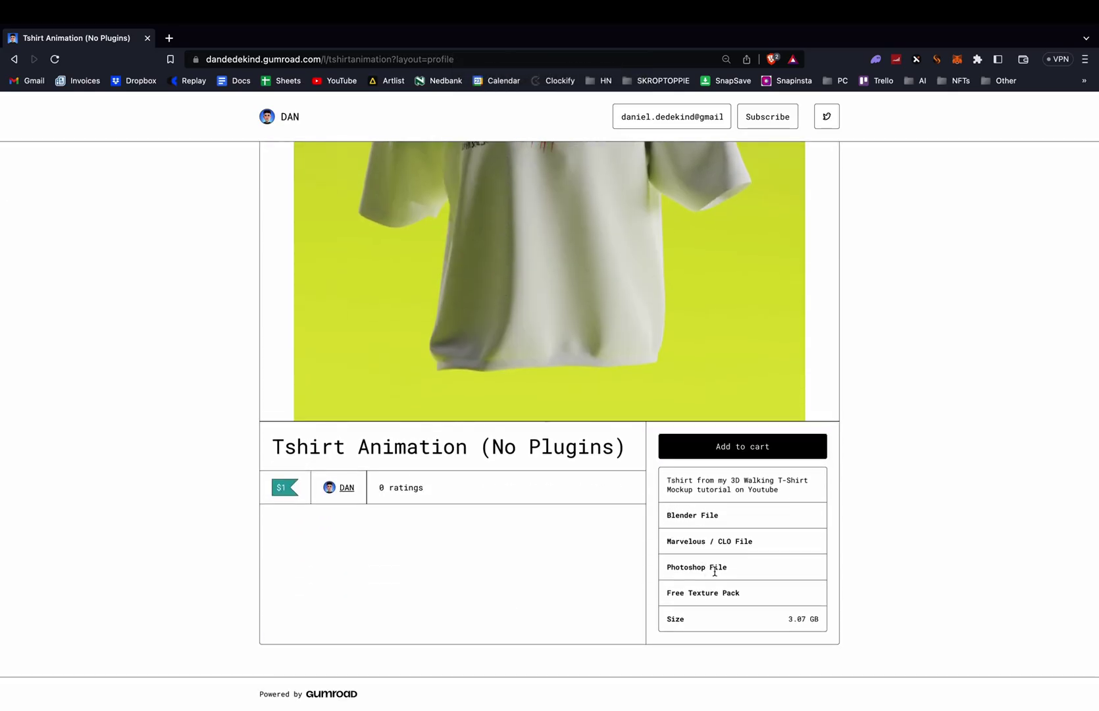
scroll(736, 520, "up", 5)
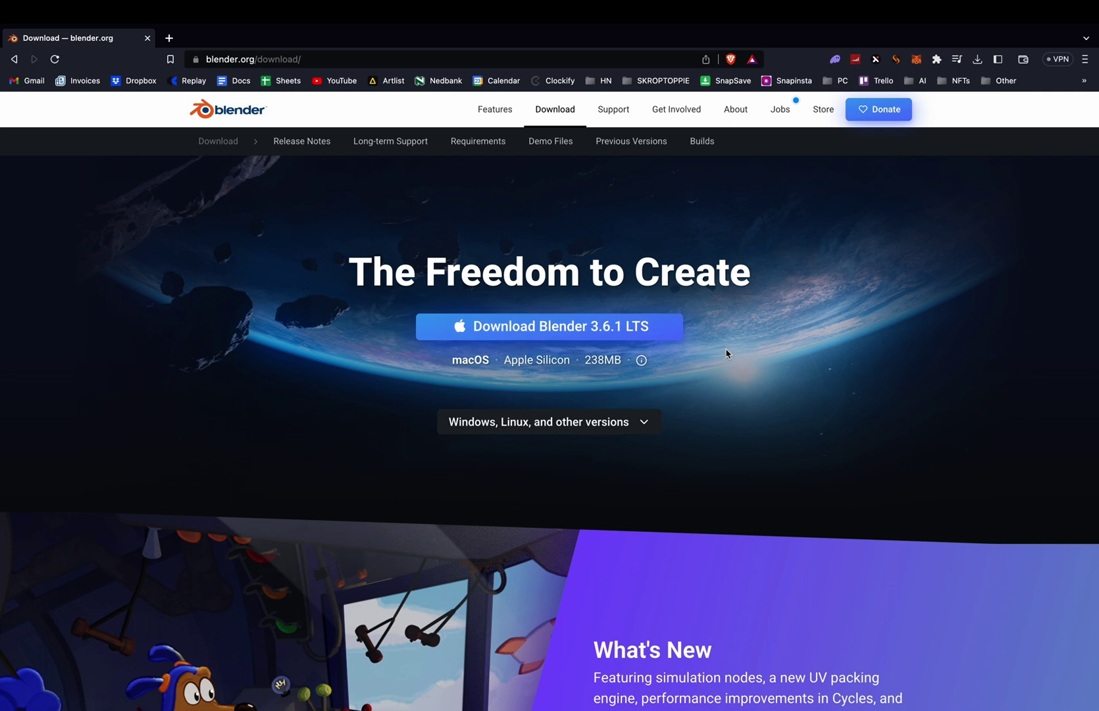
scroll(818, 451, "down", 1)
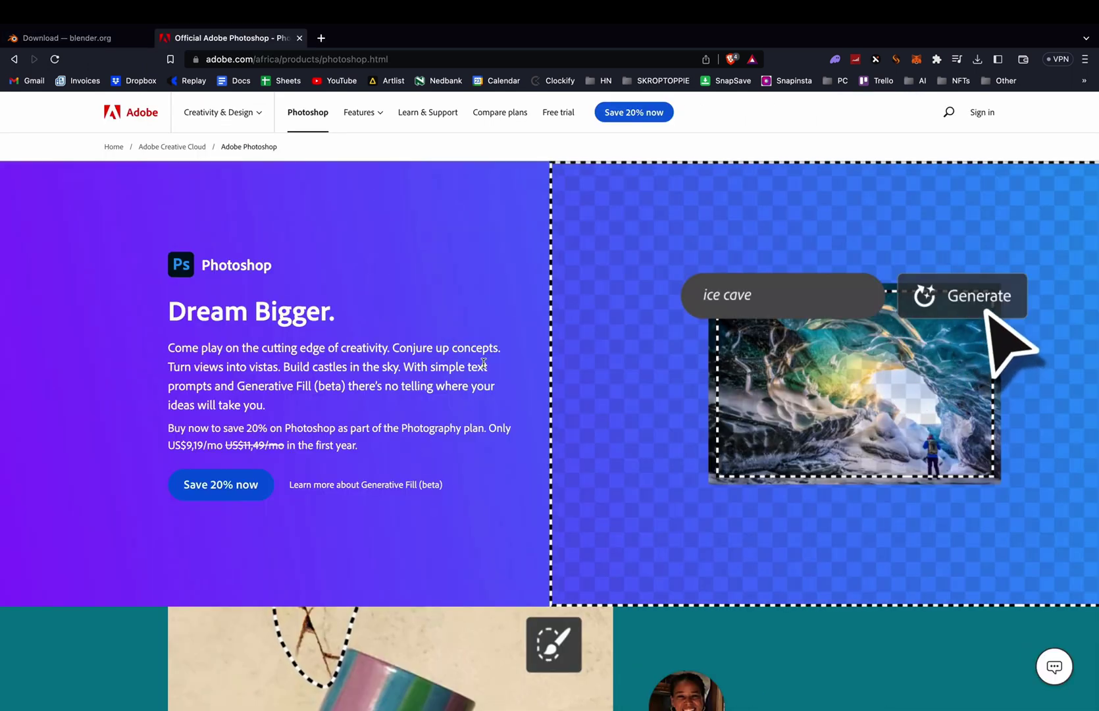
scroll(481, 363, "down", 10)
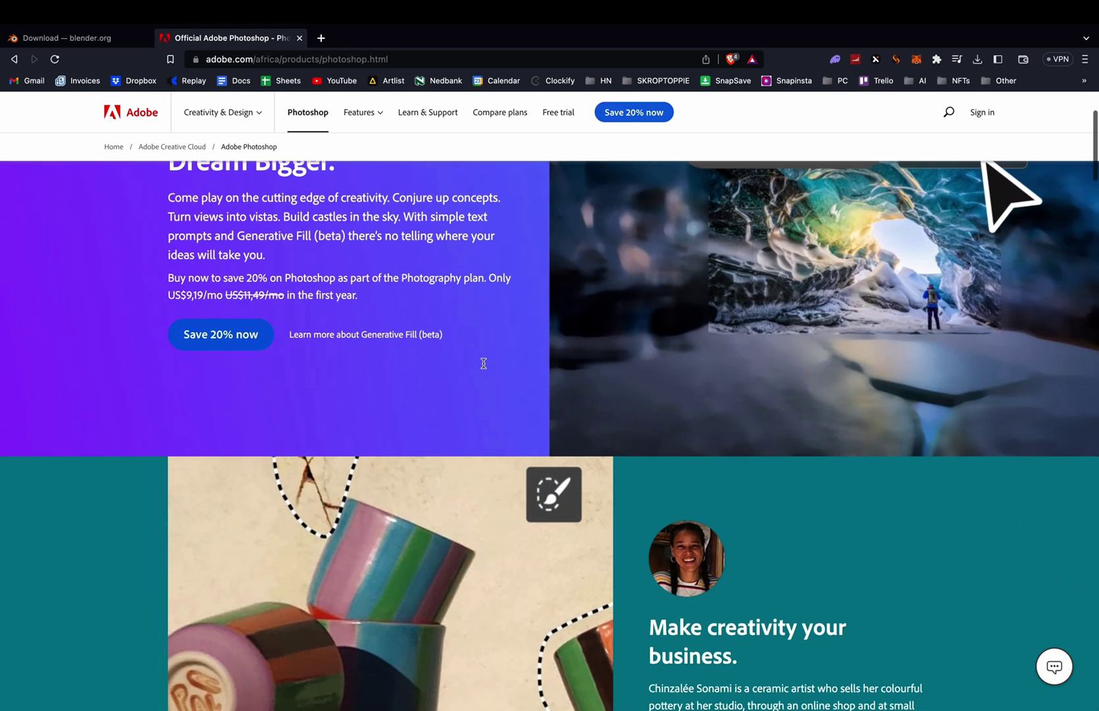
scroll(483, 366, "down", 15)
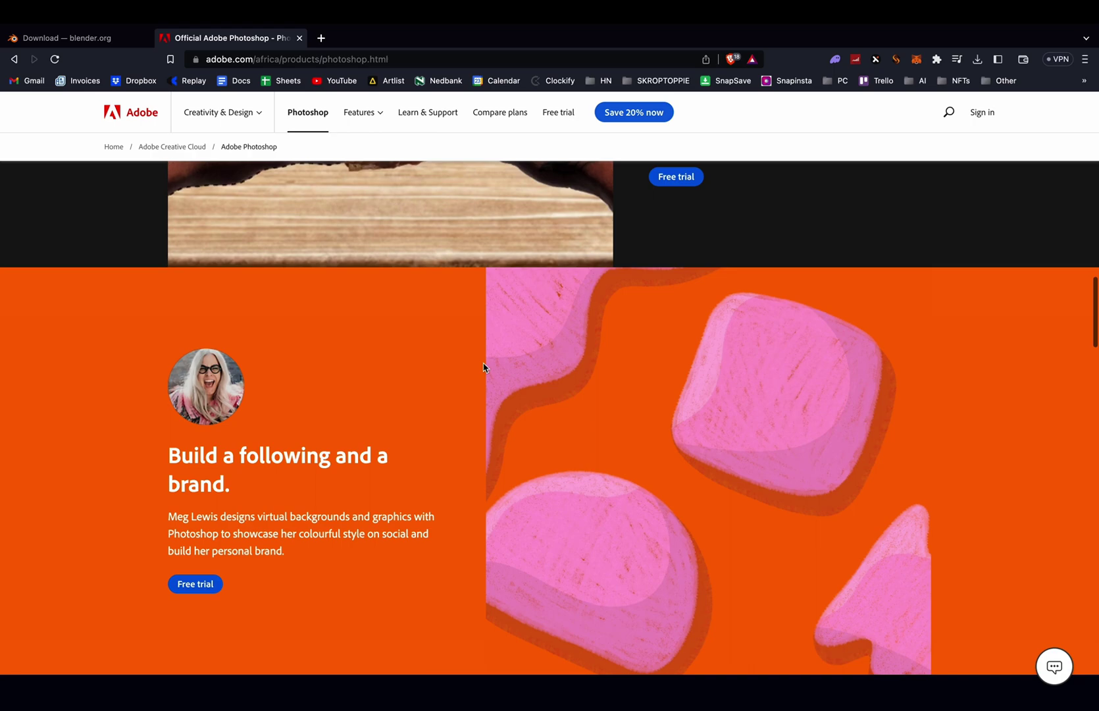
scroll(483, 366, "down", 10)
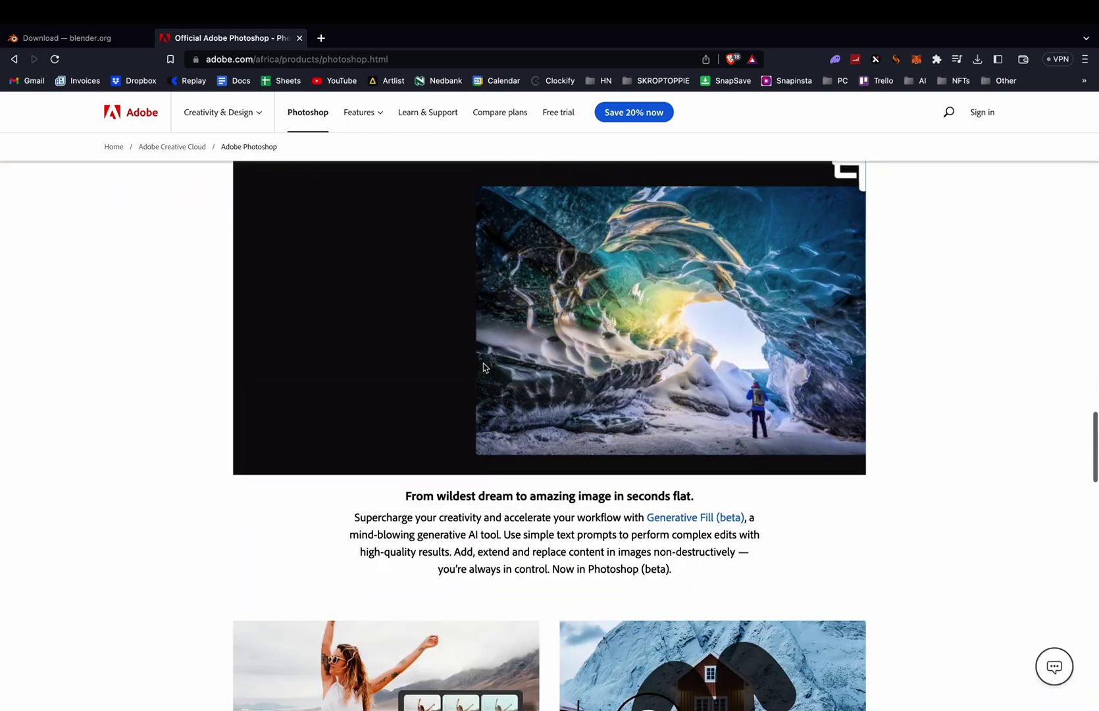
scroll(483, 367, "up", 15)
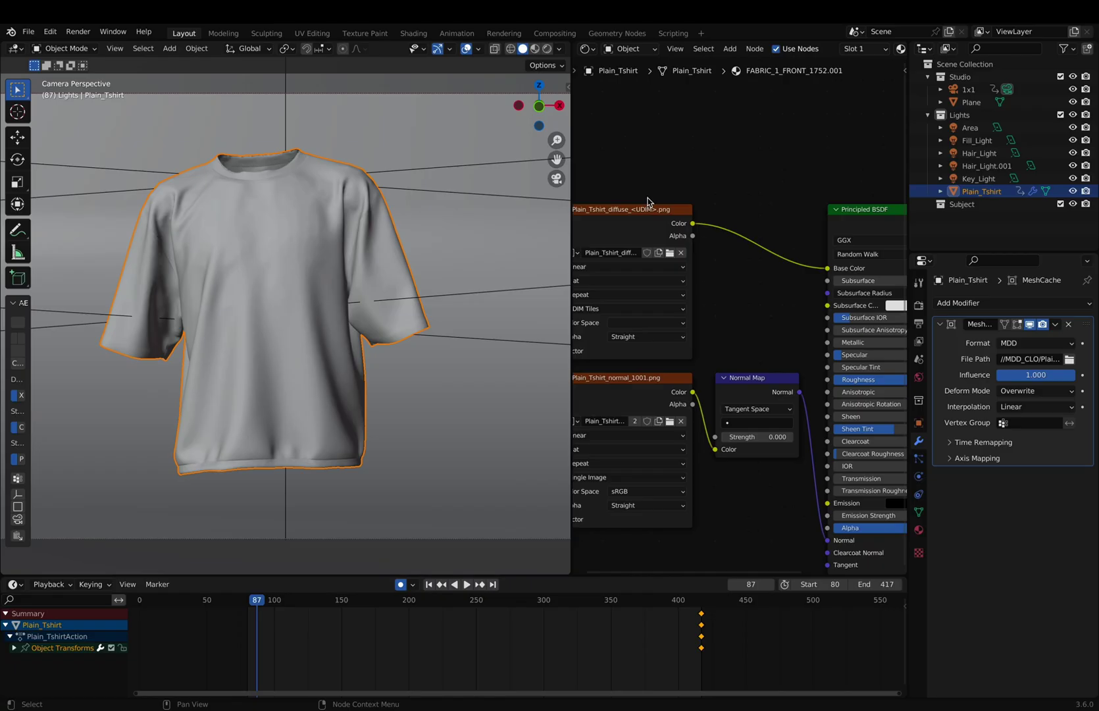
- Preview the T-shirt animation with Material Preview shading and replay it from frame 80
left_click(535, 49)
left_click(547, 49)
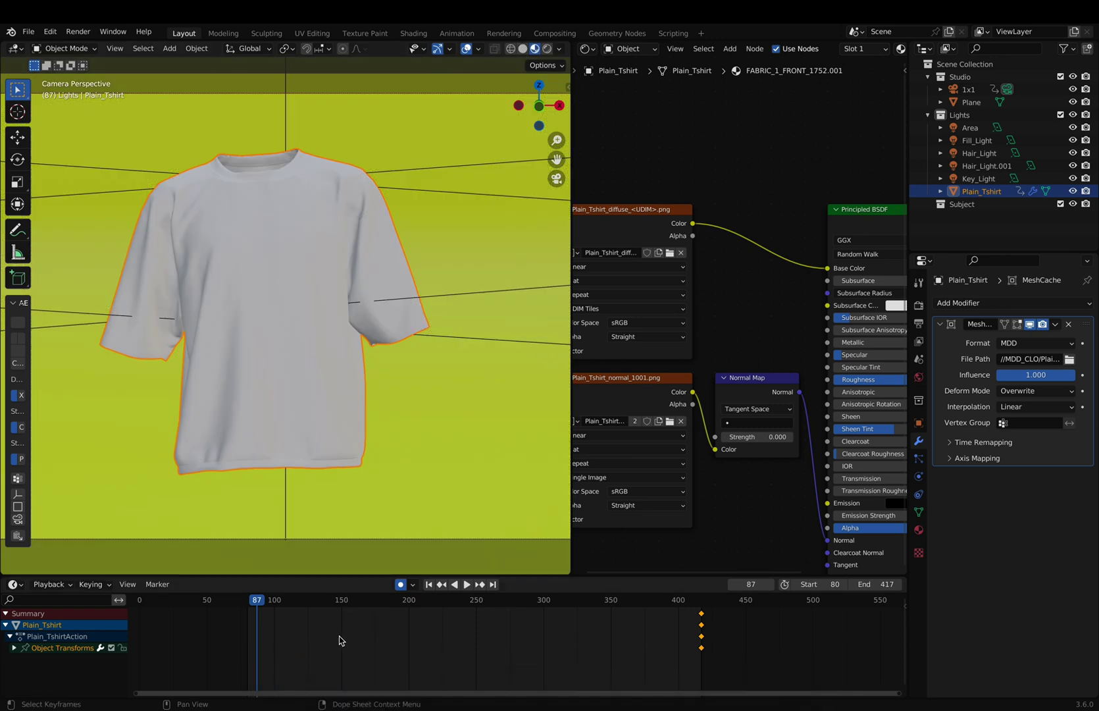
key("space")
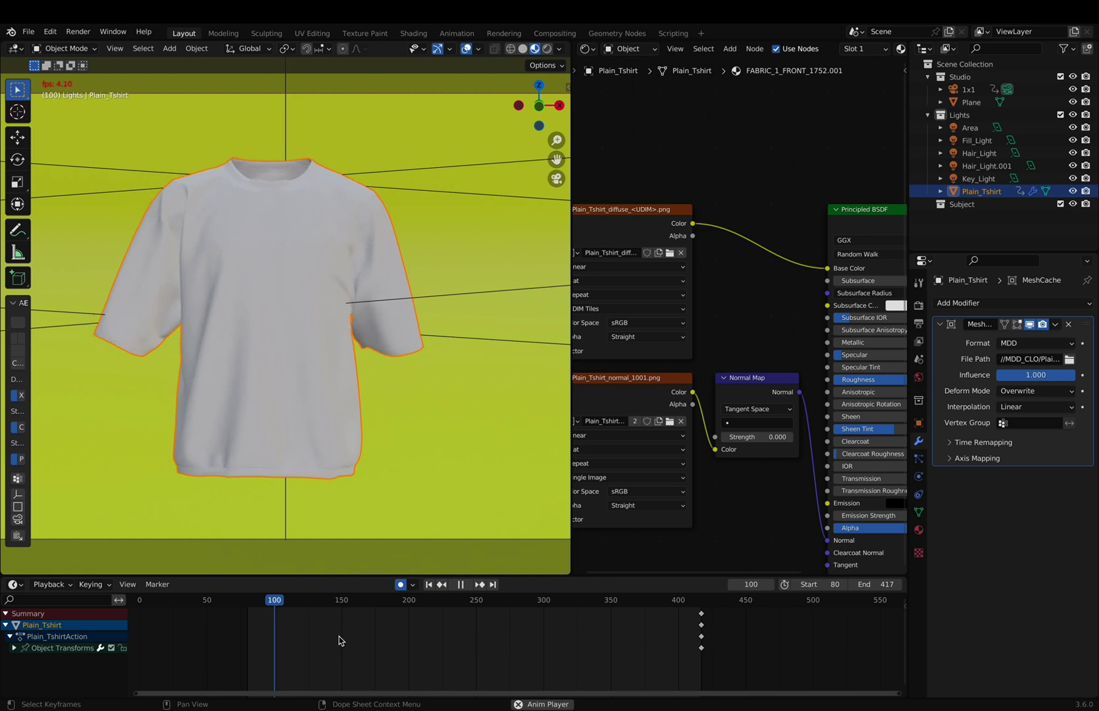
key("space")
left_click(247, 604)
key("space")
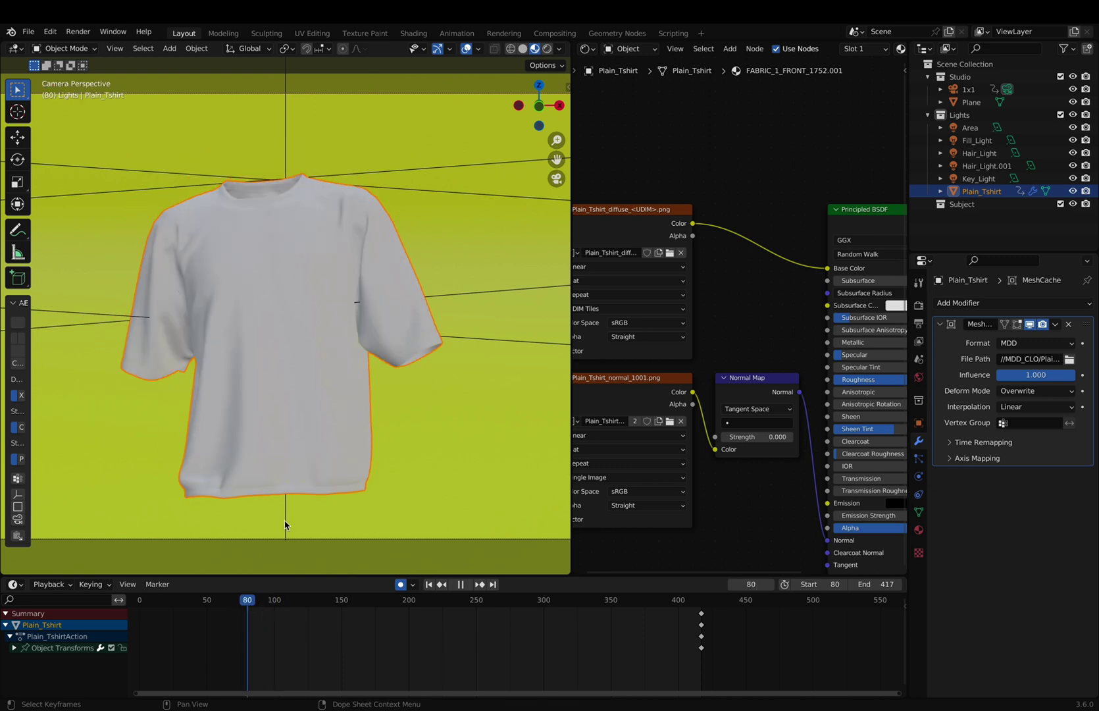
key("Escape")
left_click(547, 49)
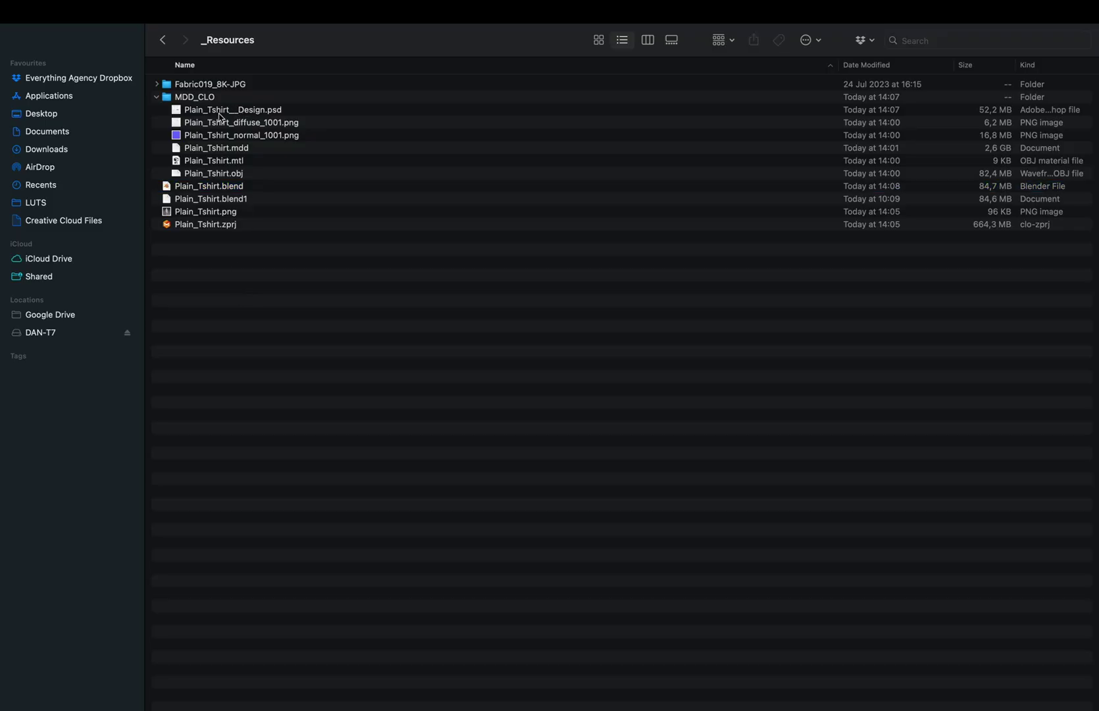
- Open Plain_Tshirt__Design.psd from the MDD_CLO folder in Photoshop and add the designer's first name as text on the back panel
left_click(234, 112)
double_click(232, 110)
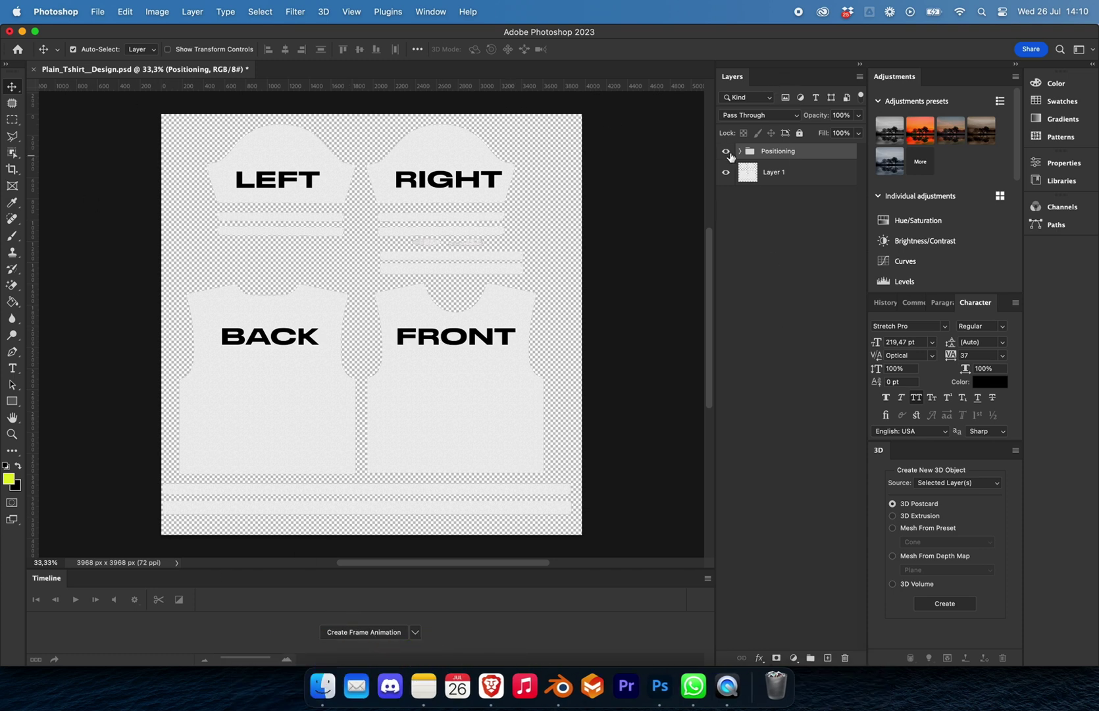
key("t")
left_click(255, 408)
type("dan")
left_click(13, 87)
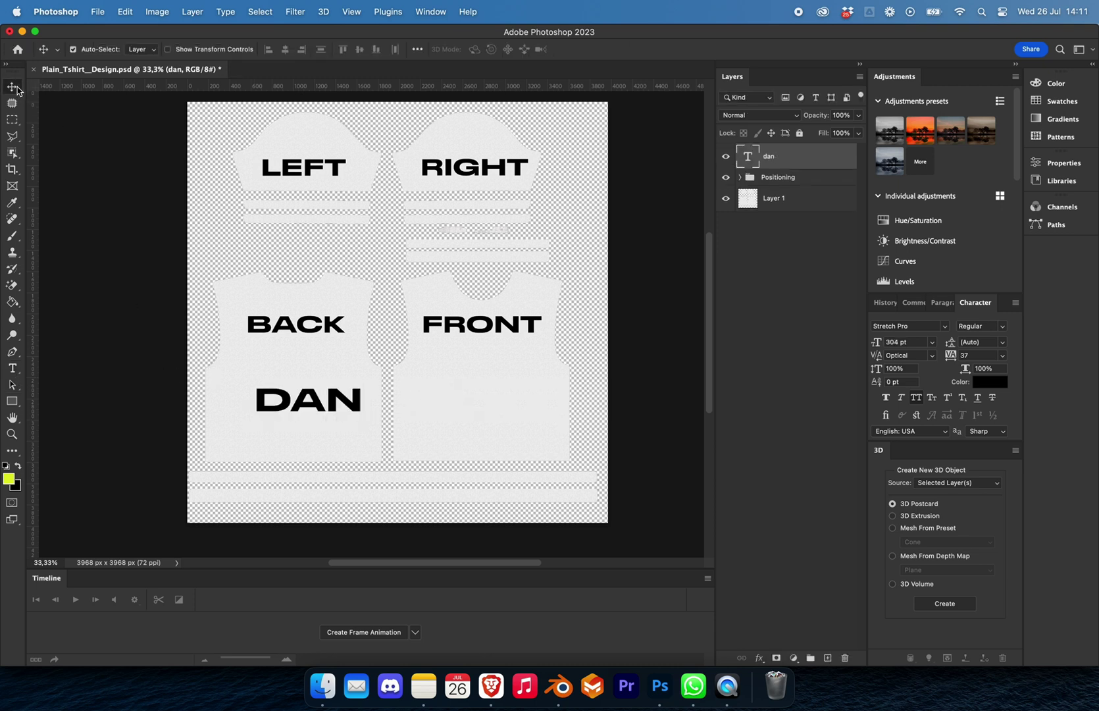
- Arrange the name text large on the front panel with a smaller duplicate on the right sleeve, and hide the Positioning group
left_click_drag(323, 397, 479, 184)
key("ctrl+j")
key("ctrl+t")
key("Return")
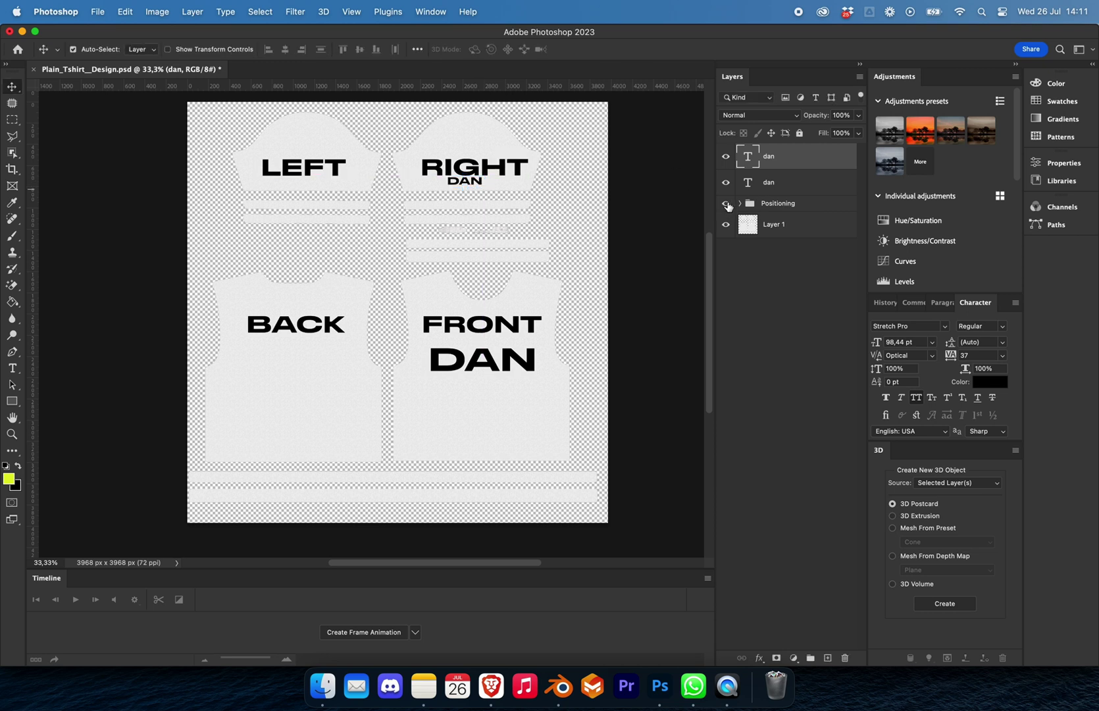
left_click(725, 204)
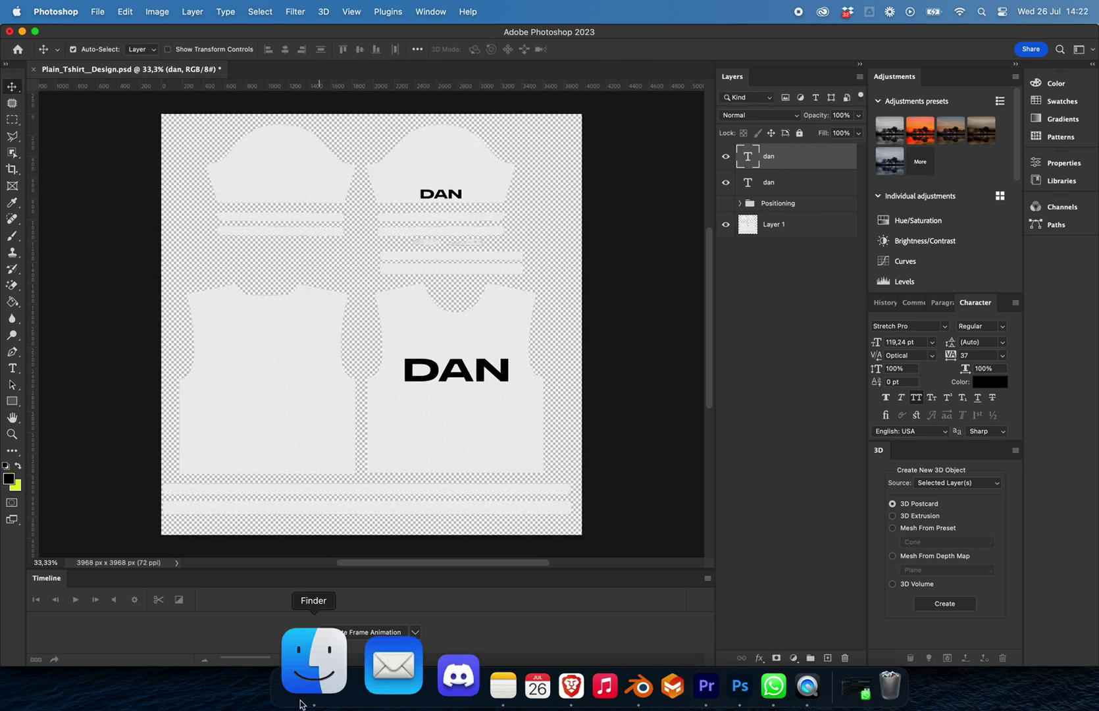
- Place WaterColor001_Color.jpg from the WaterColor001 folder into the design and scale it to cover the whole canvas
left_click(299, 703)
left_click(285, 295)
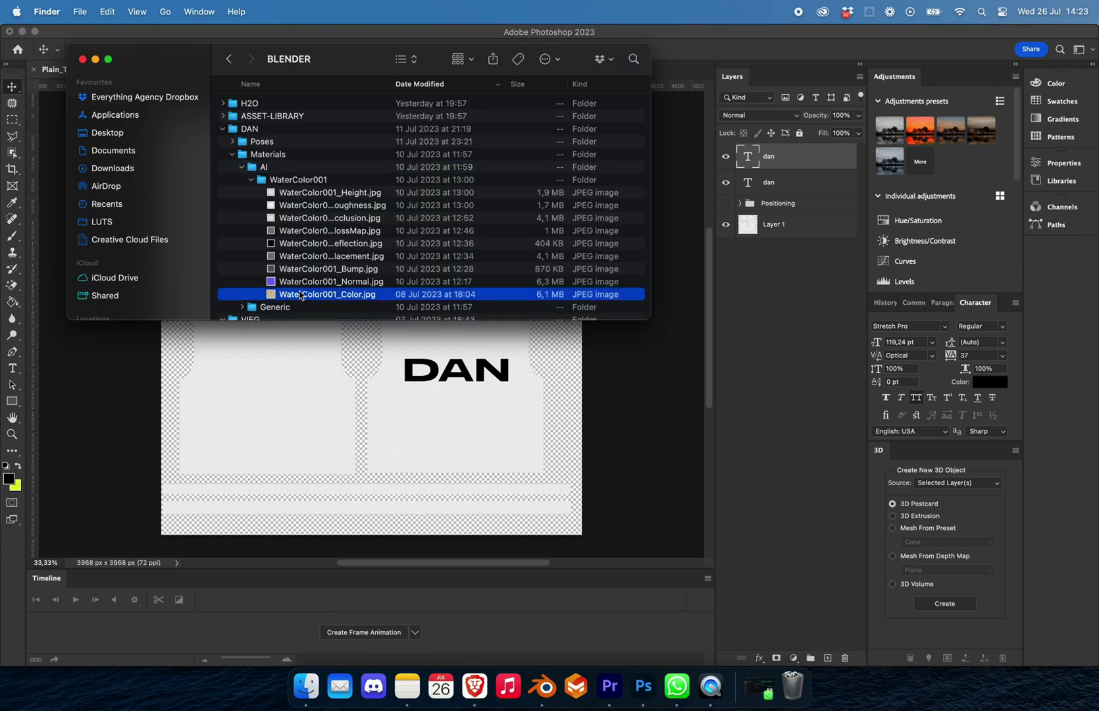
left_click_drag(299, 296, 292, 416)
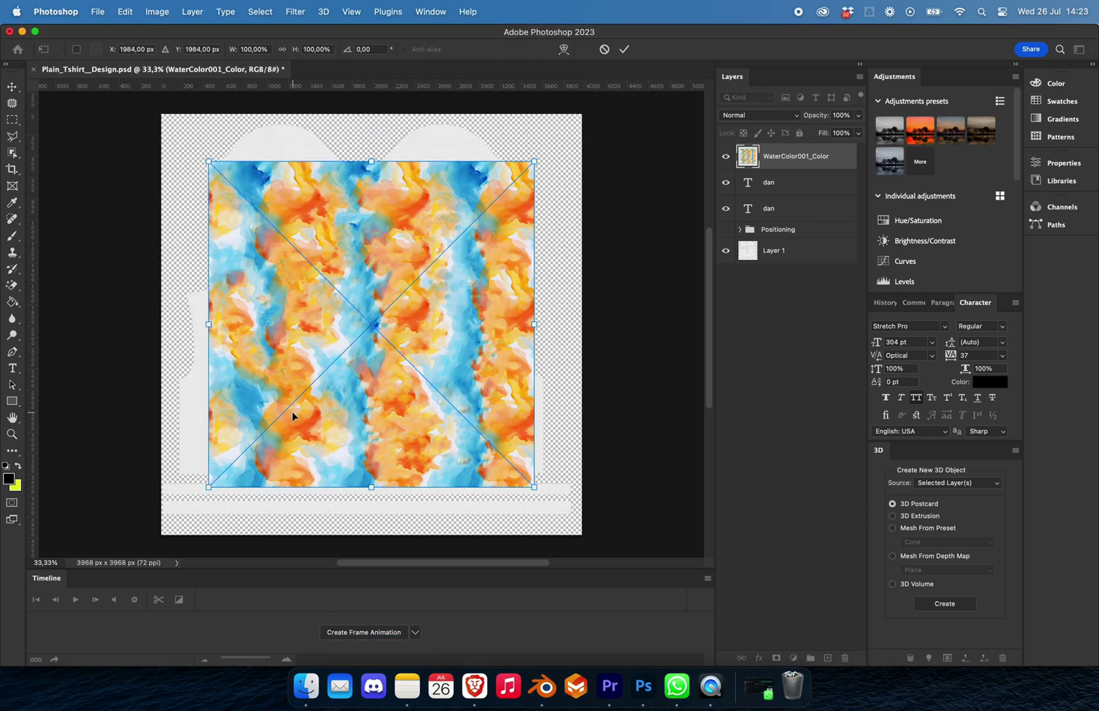
key("Return")
left_click_drag(368, 306, 344, 286)
key("super+t")
mouse_move(512, 304)
left_mouse_down()
mouse_move(608, 307)
mouse_move(522, 311)
left_mouse_up()
key("Return")
- Move the WaterColor001_Color layer directly above Layer 1, clip it to that layer, and save the design
left_click_drag(747, 156, 771, 223)
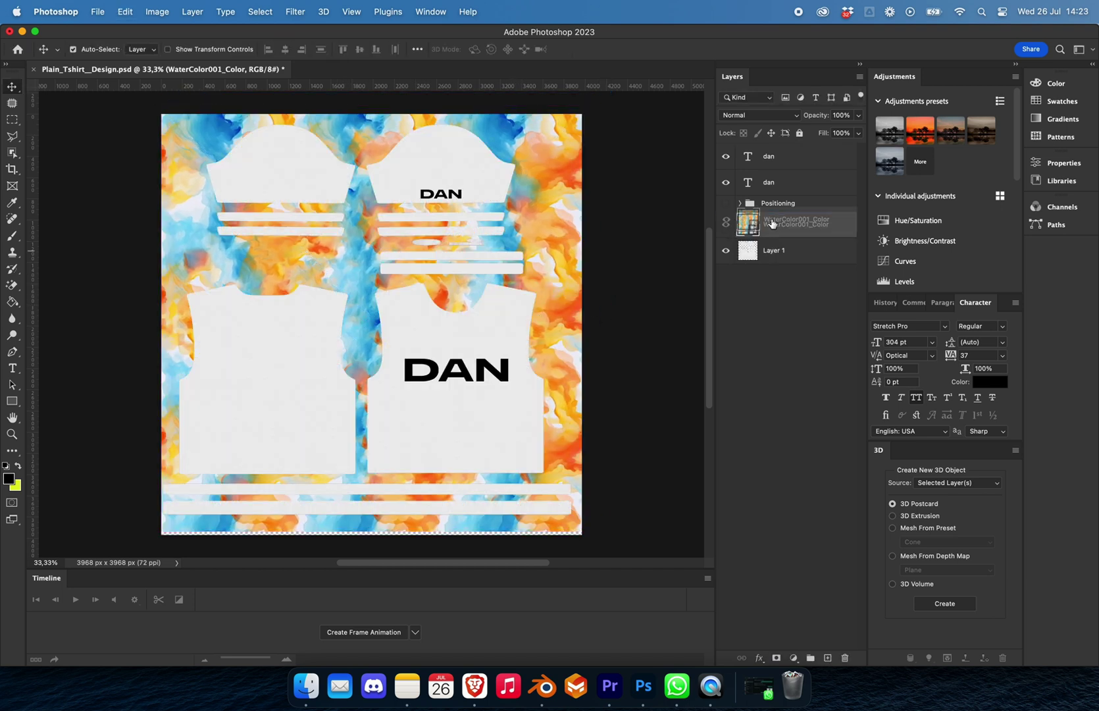
right_click(789, 223)
left_click(849, 390)
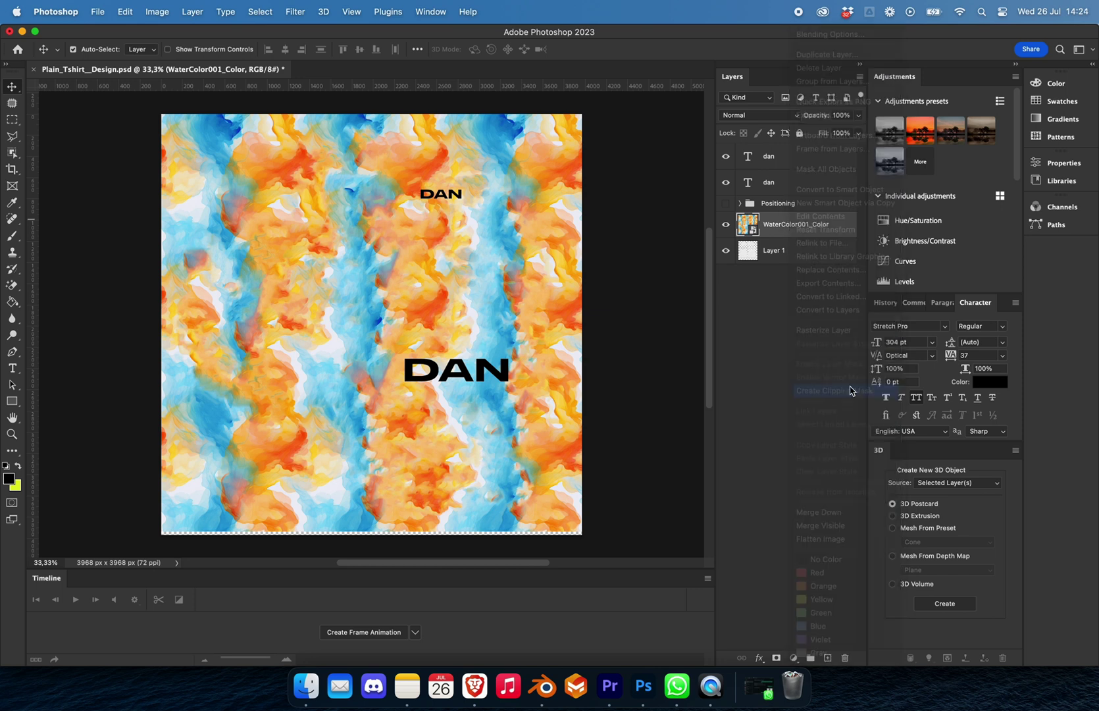
left_click(97, 12)
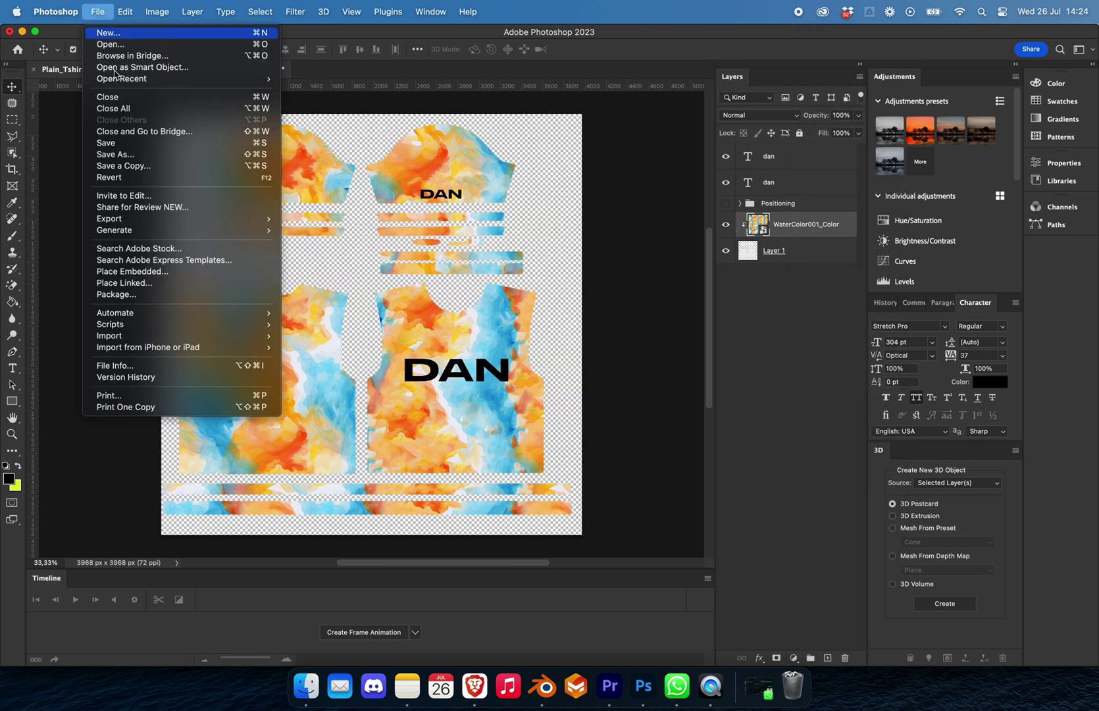
left_click(121, 141)
- Switch to Blender, use Rendered shading, and load Plain_Tshirt__Design.psd into the T-shirt's base color texture node
left_click(541, 686)
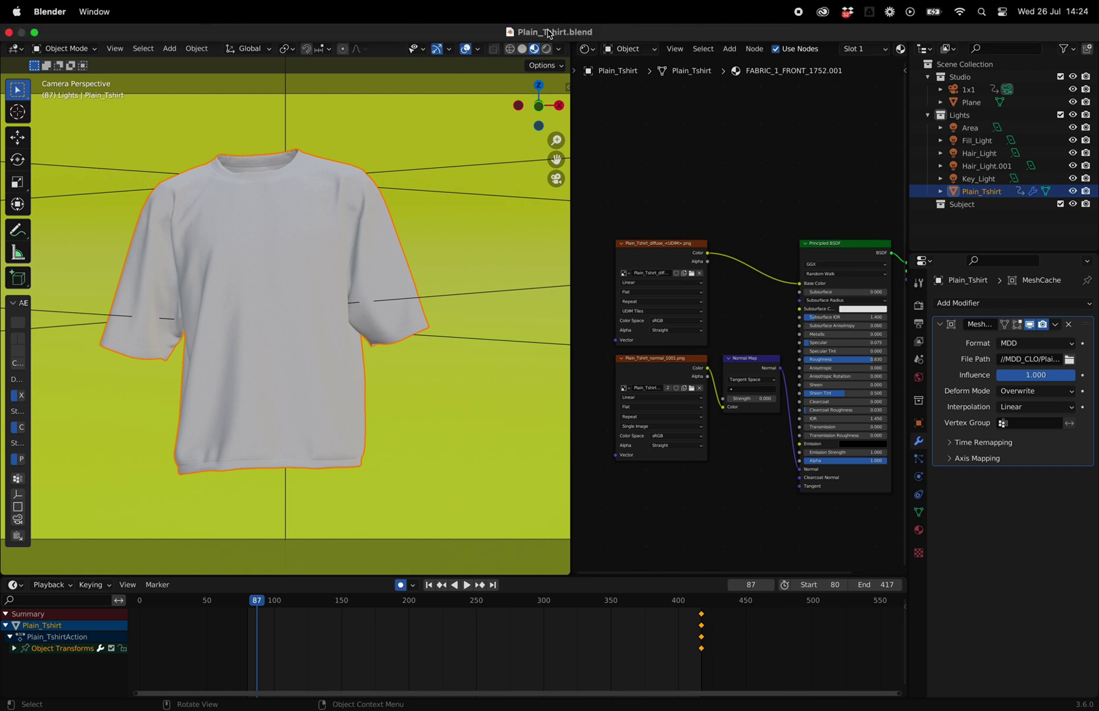
left_click(547, 49)
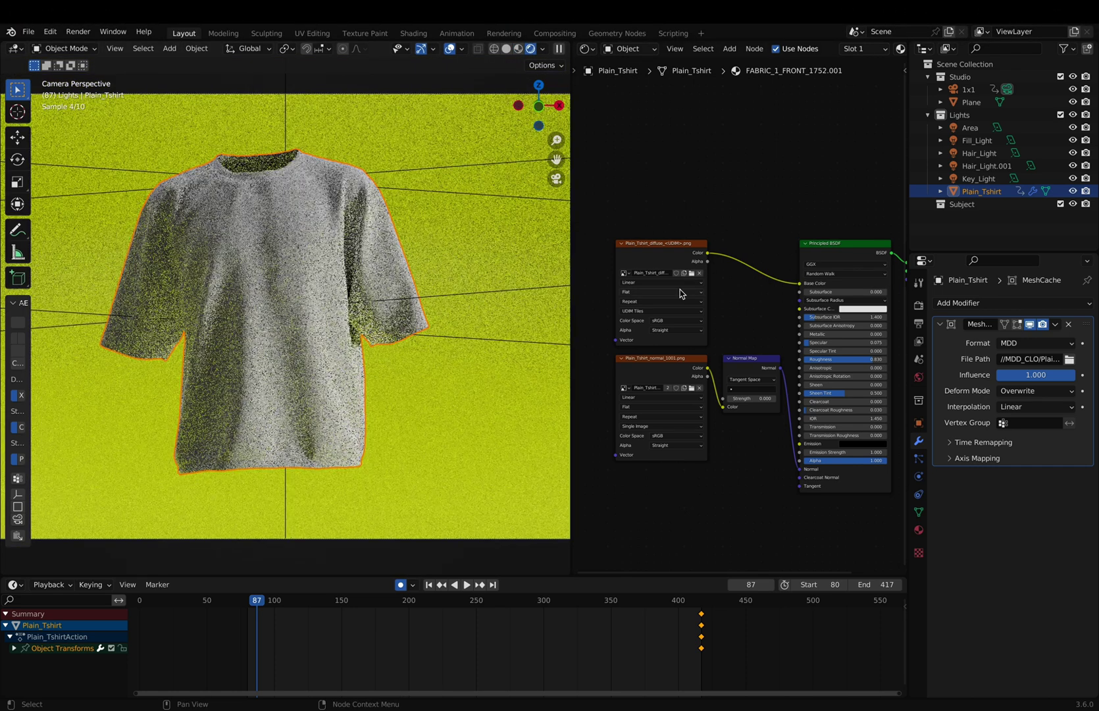
left_click(691, 273)
left_click(551, 245)
left_click(837, 562)
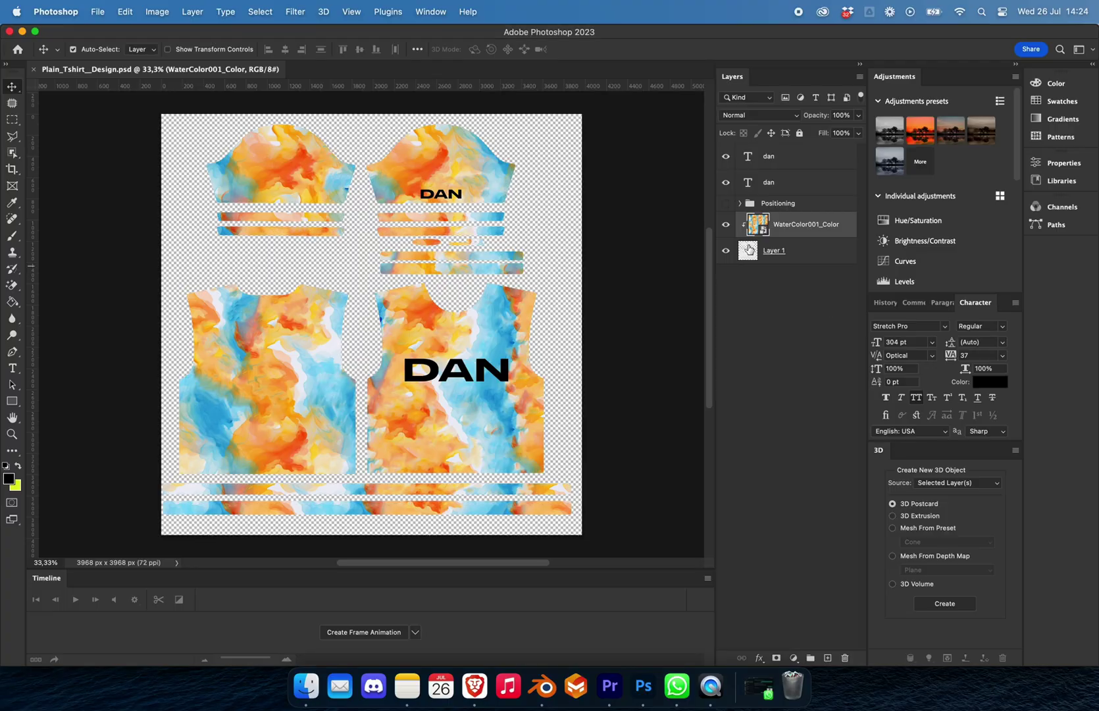
- In Photoshop, hide the WaterColor001_Color layer, shift the sleeve text slightly to the left, and save the design
left_click(725, 224)
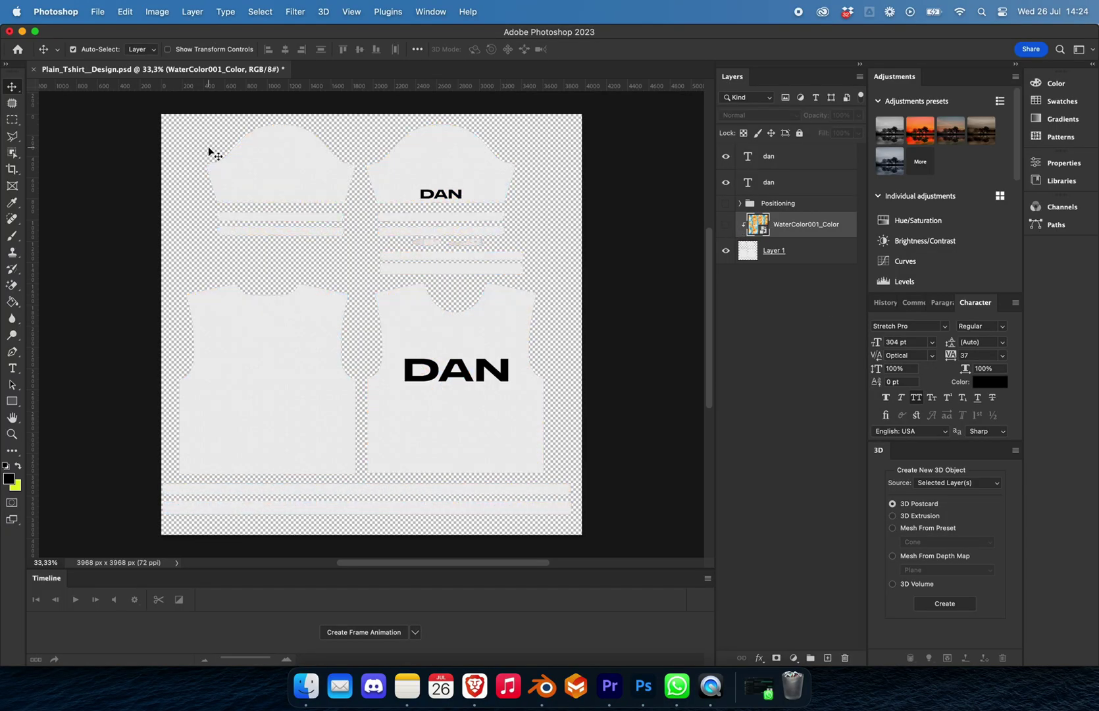
left_click_drag(445, 197, 411, 199)
left_click(102, 14)
left_click(131, 145)
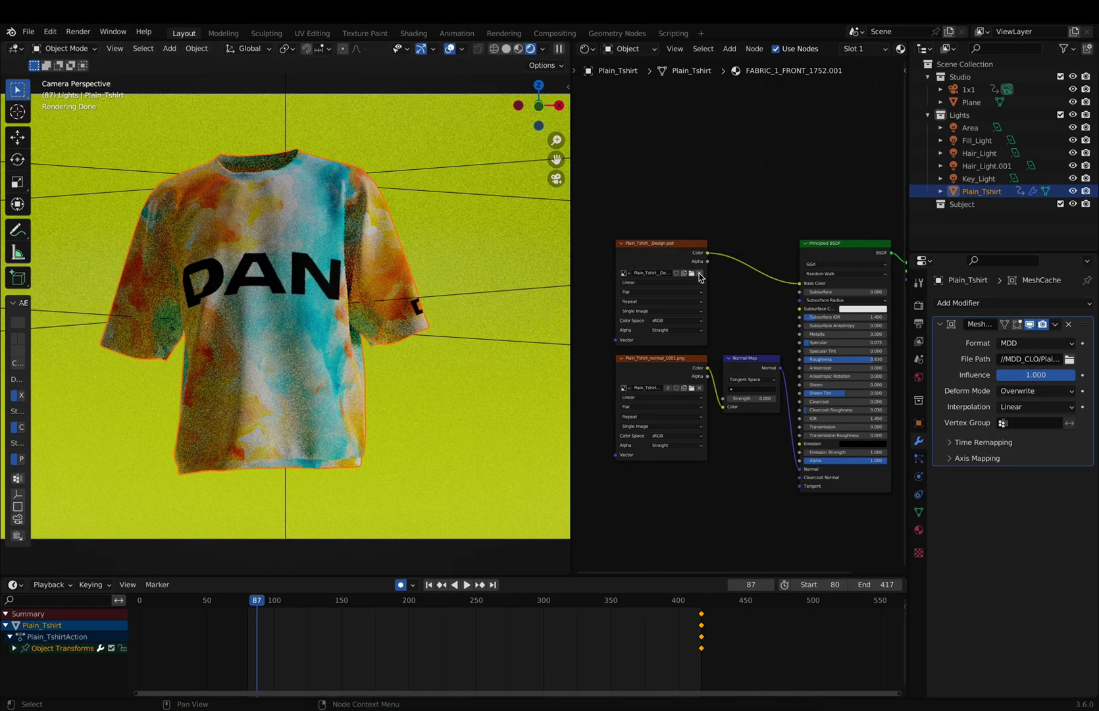
- In Blender, unlink the image from the T-shirt's base color texture node and open the updated Plain_Tshirt__Design.psd in it
left_click(699, 273)
left_click(698, 275)
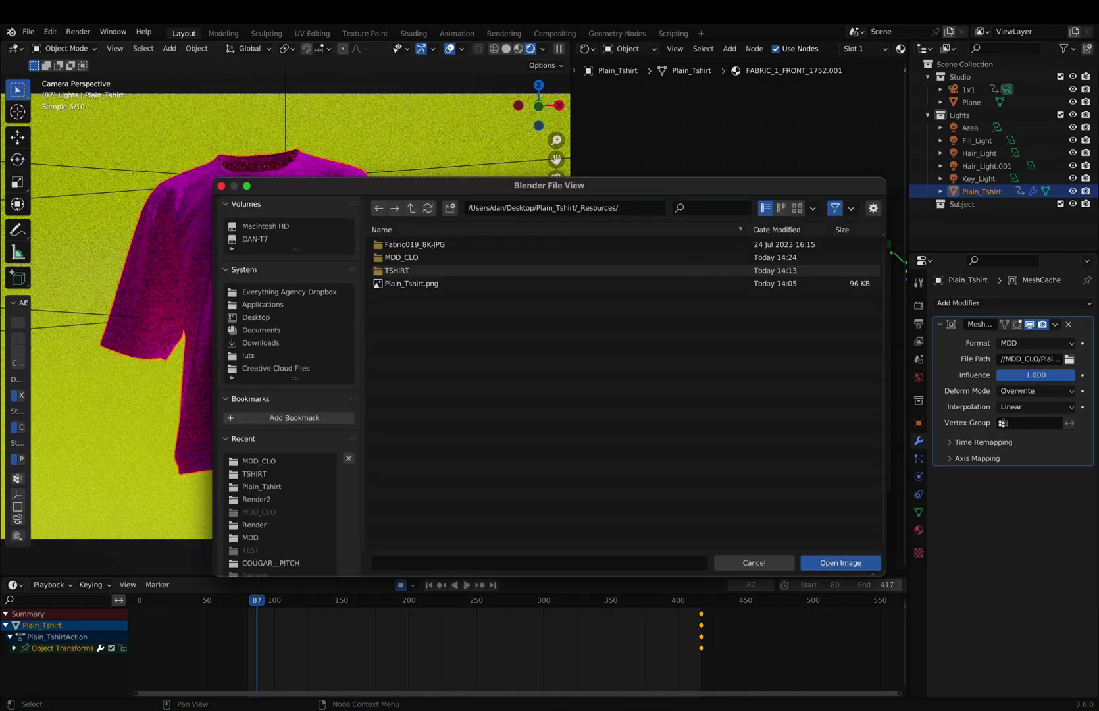
double_click(643, 268)
left_click(604, 245)
left_click(845, 564)
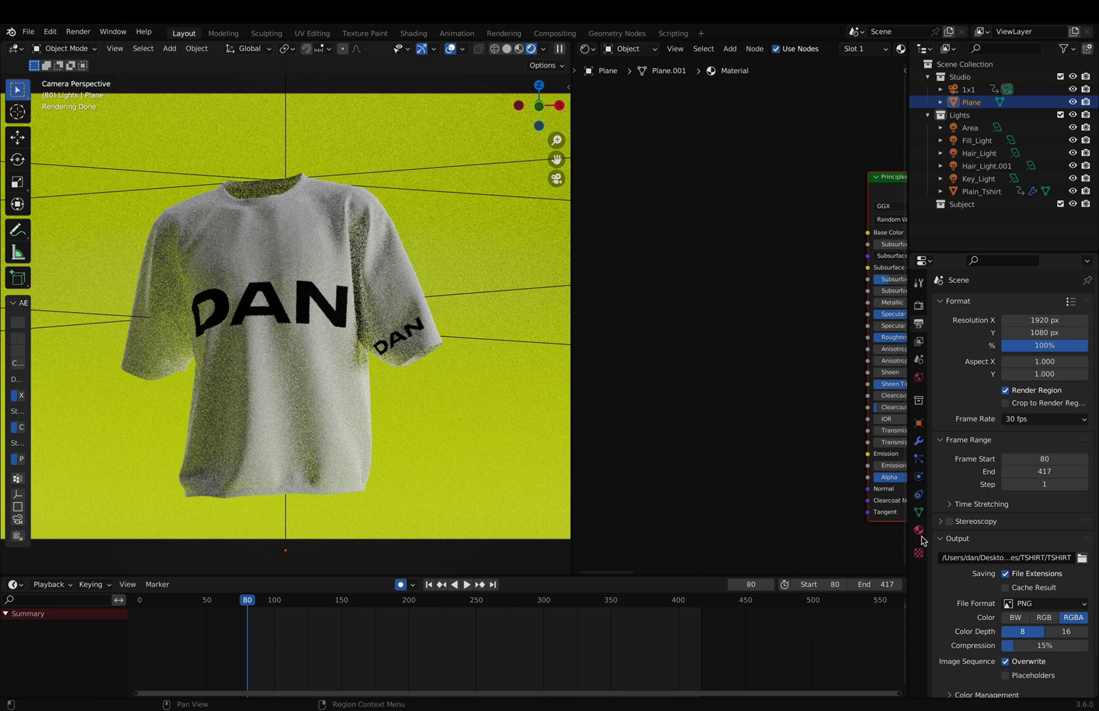
- Pick a different Base Color for the backdrop plane's material
left_click(919, 530)
left_click(1031, 534)
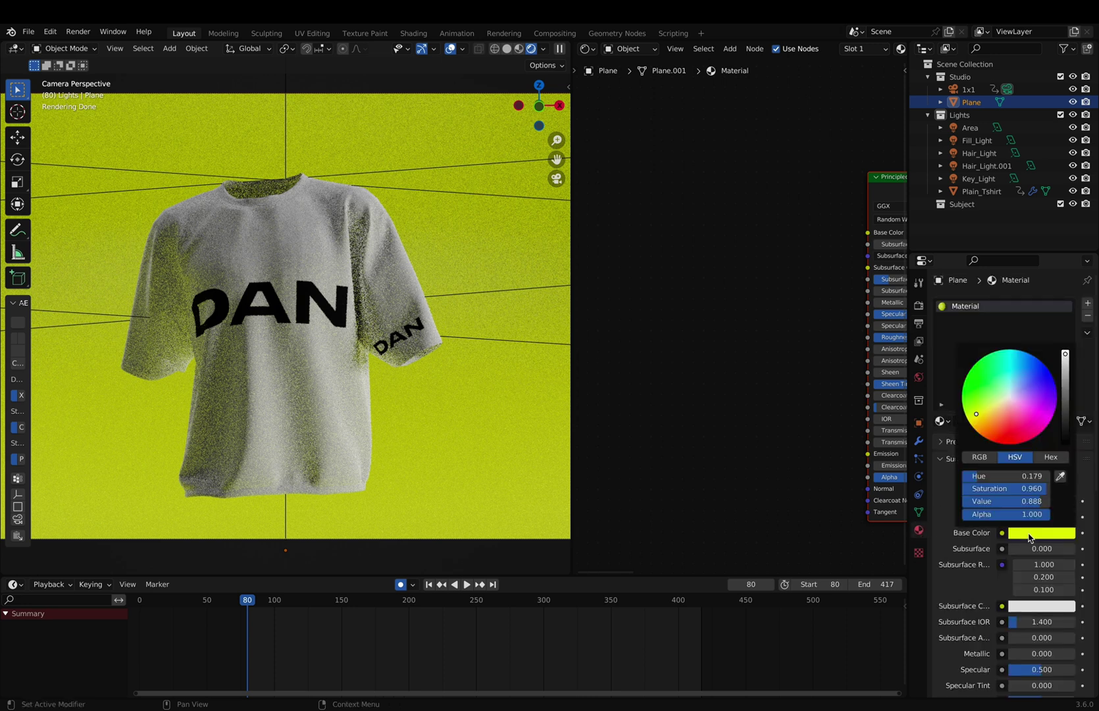
mouse_move(985, 398)
left_mouse_down()
mouse_move(989, 379)
mouse_move(987, 394)
left_mouse_up()
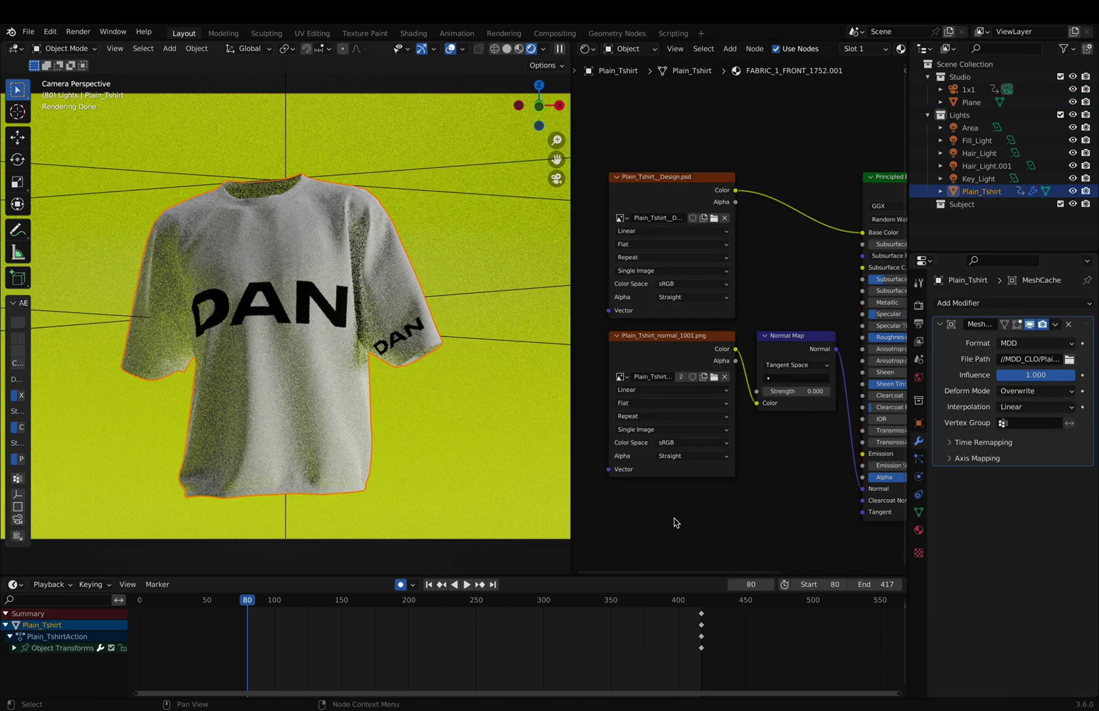
- Create a folder named TSHIRT inside _Resources and set the render output path to TSHIRT within it
left_click(919, 325)
left_click(1082, 558)
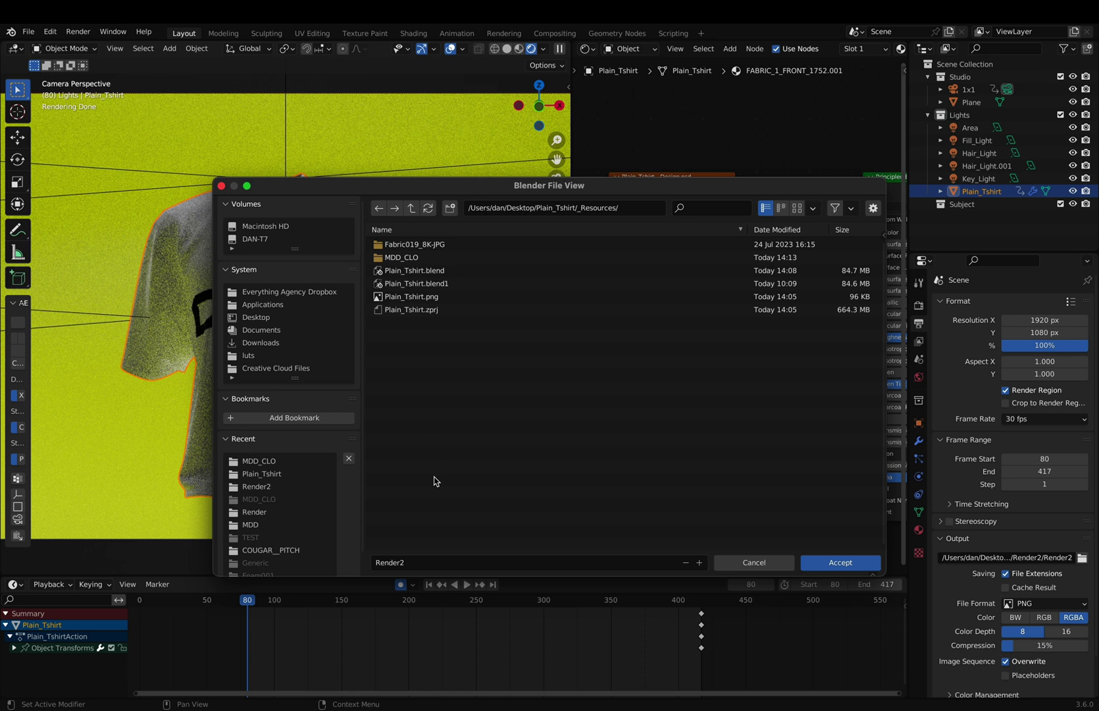
right_click(525, 460)
left_click(516, 508)
type("TSHIR")
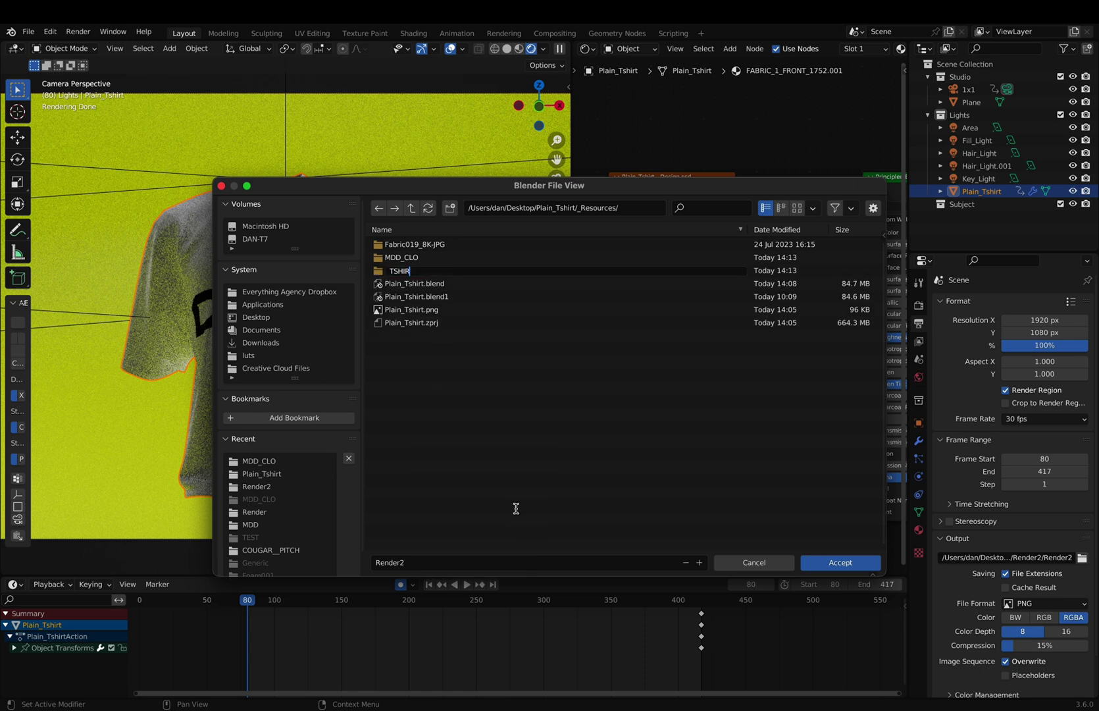
type("T")
key("Return")
double_click(407, 270)
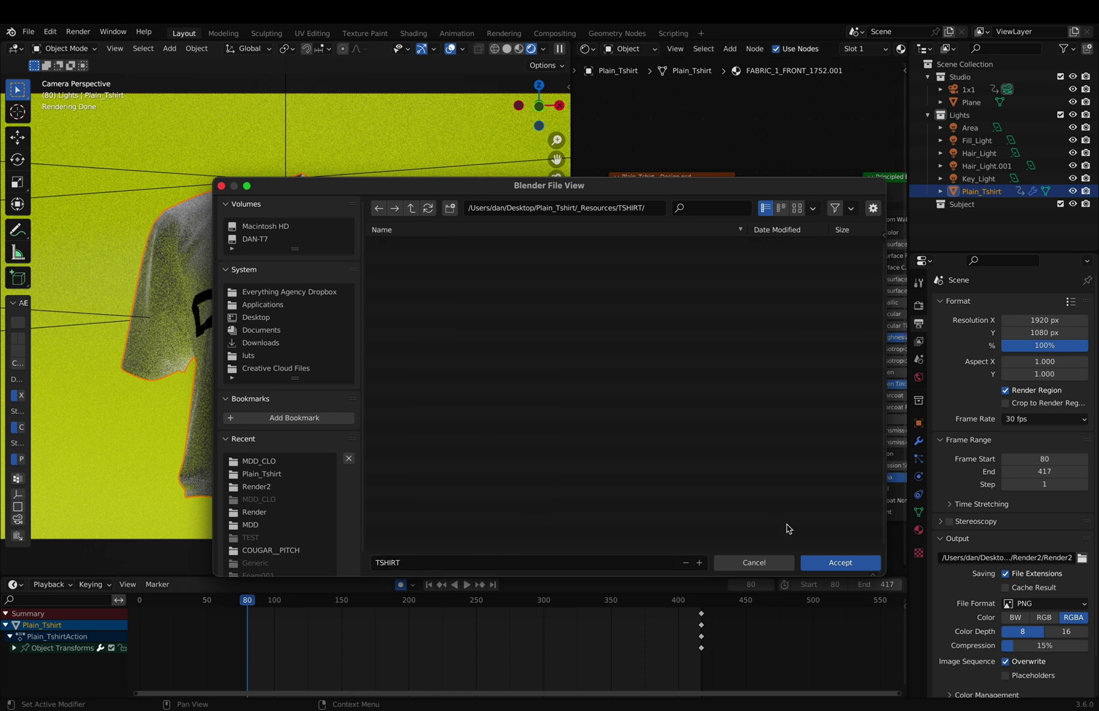
left_click(824, 560)
- Start a still-image render of the current frame and close its render window
left_click(77, 31)
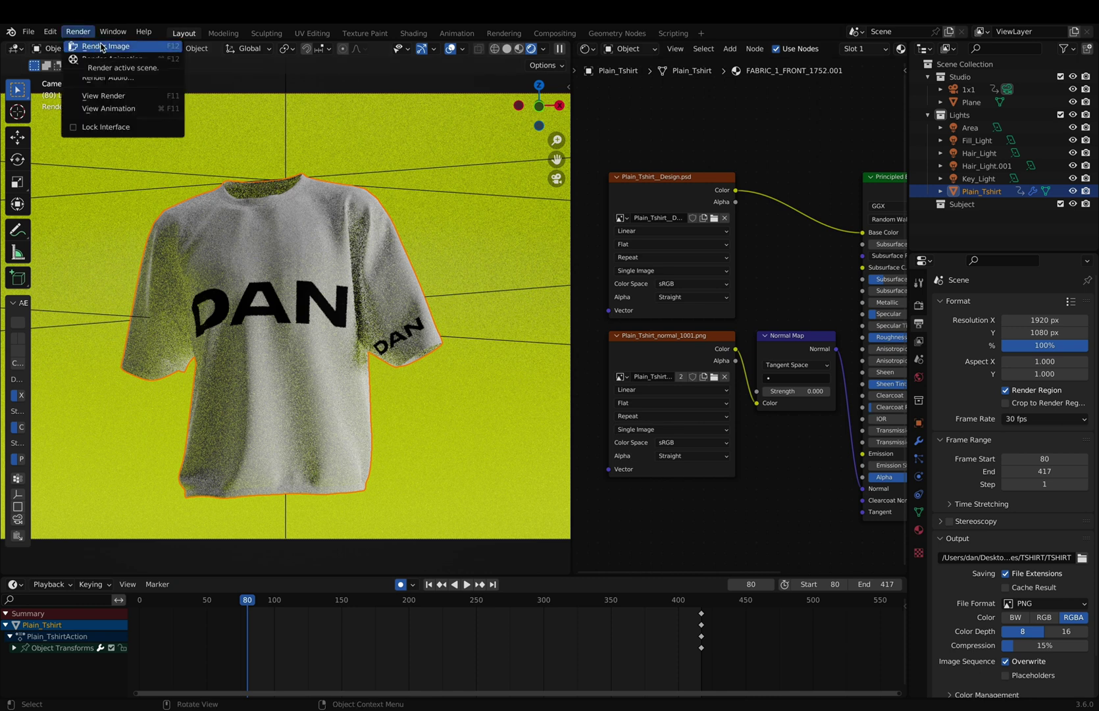
left_click(102, 46)
left_click_drag(436, 34, 618, 195)
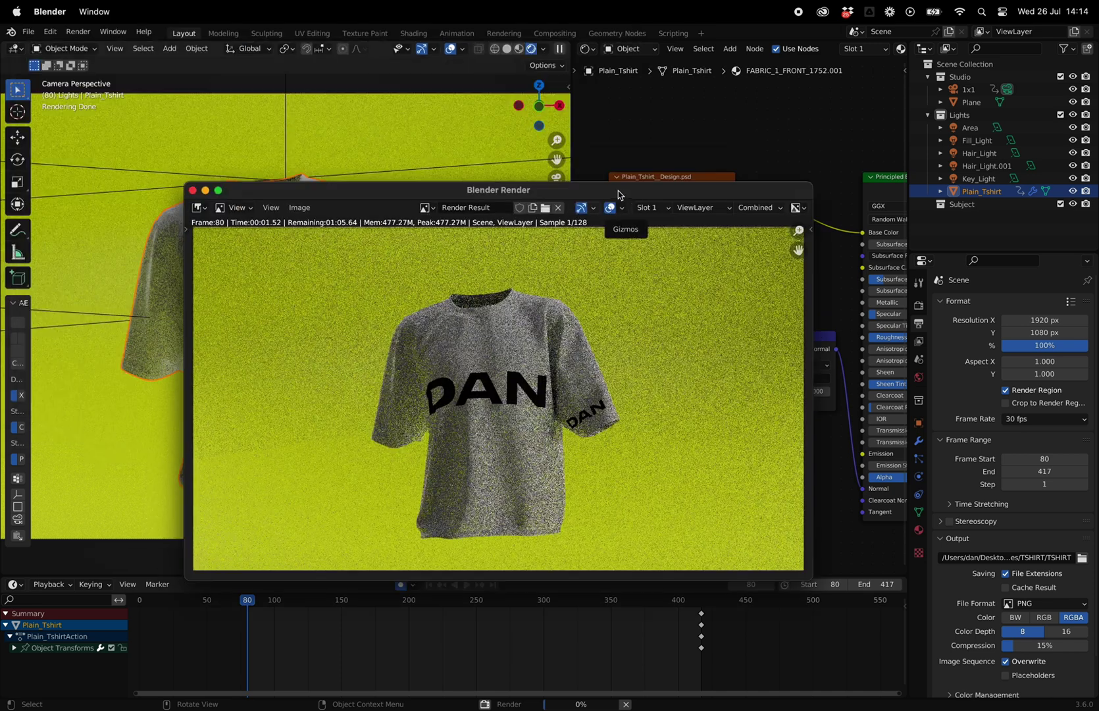
left_click(193, 191)
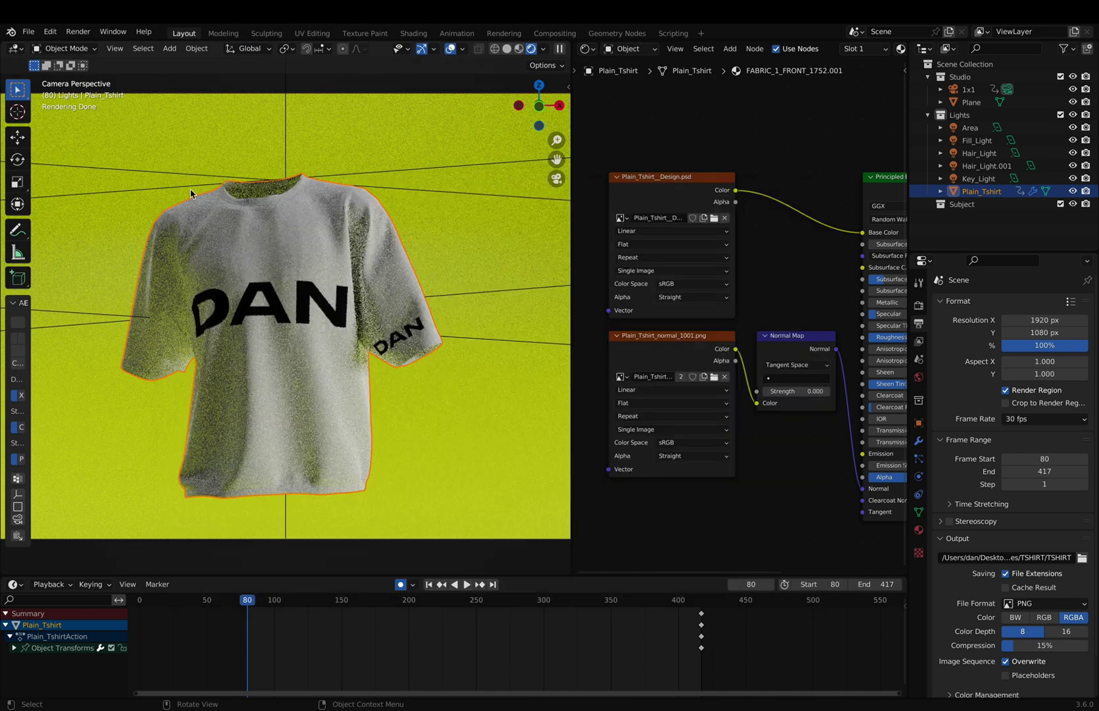
- Start rendering the full animation and cancel the render
left_click(77, 32)
left_click(117, 58)
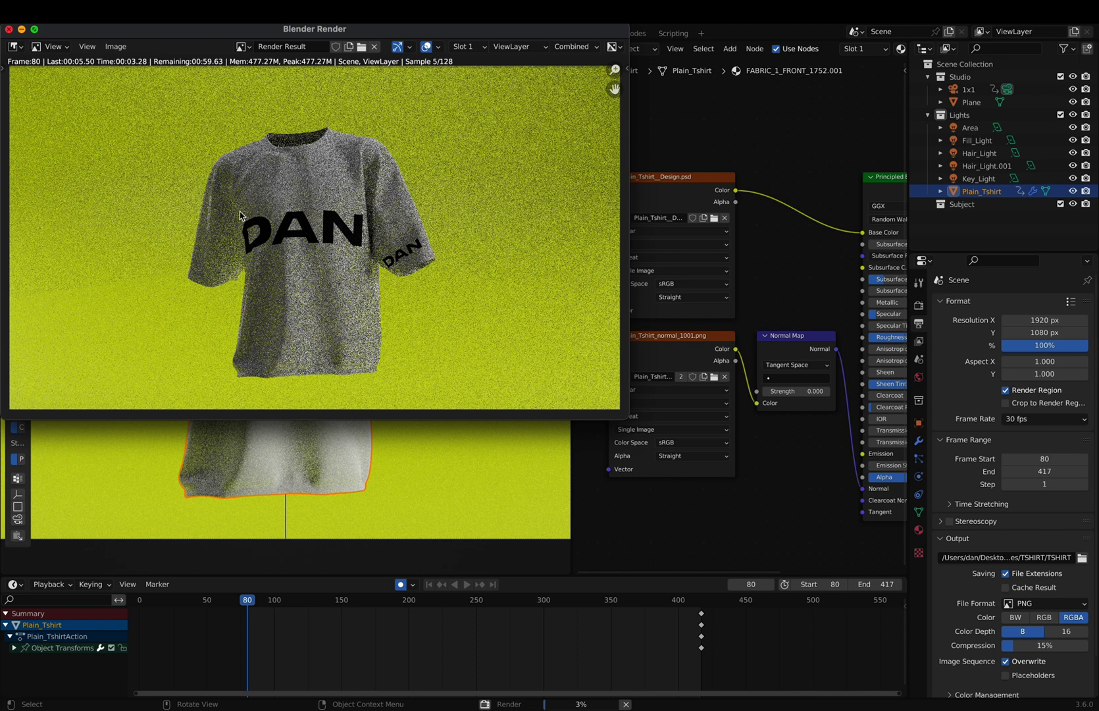
key("Escape")
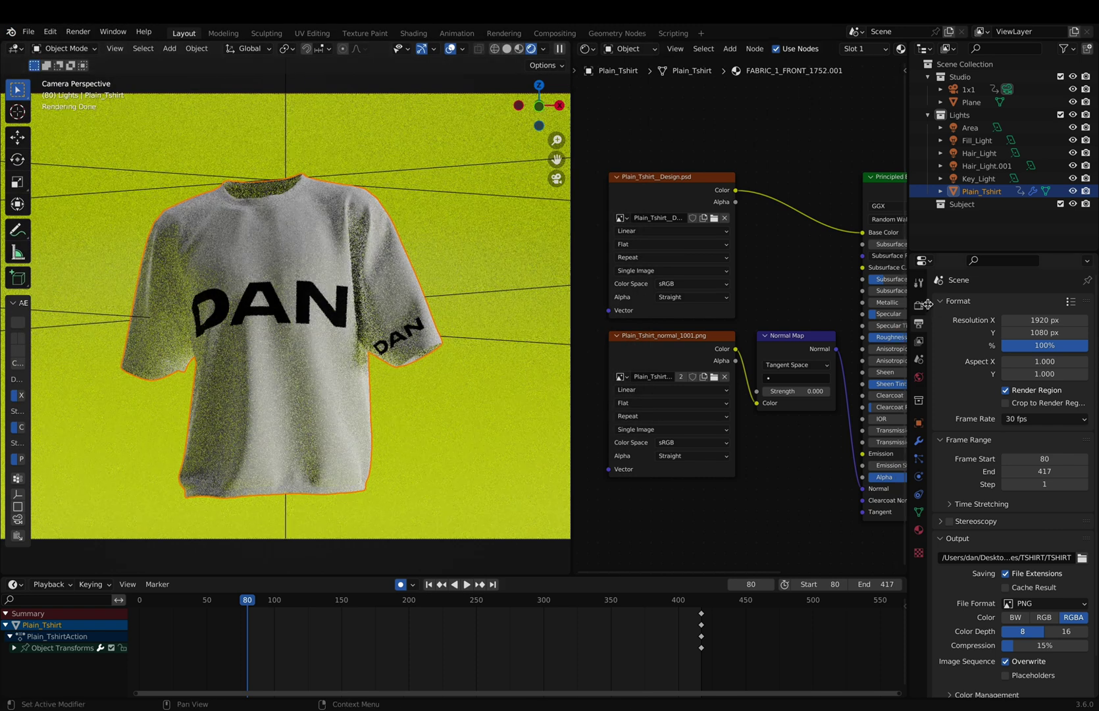
- Review the scene's output settings and the Cycles render sampling settings, including Max Samples
left_click(920, 306)
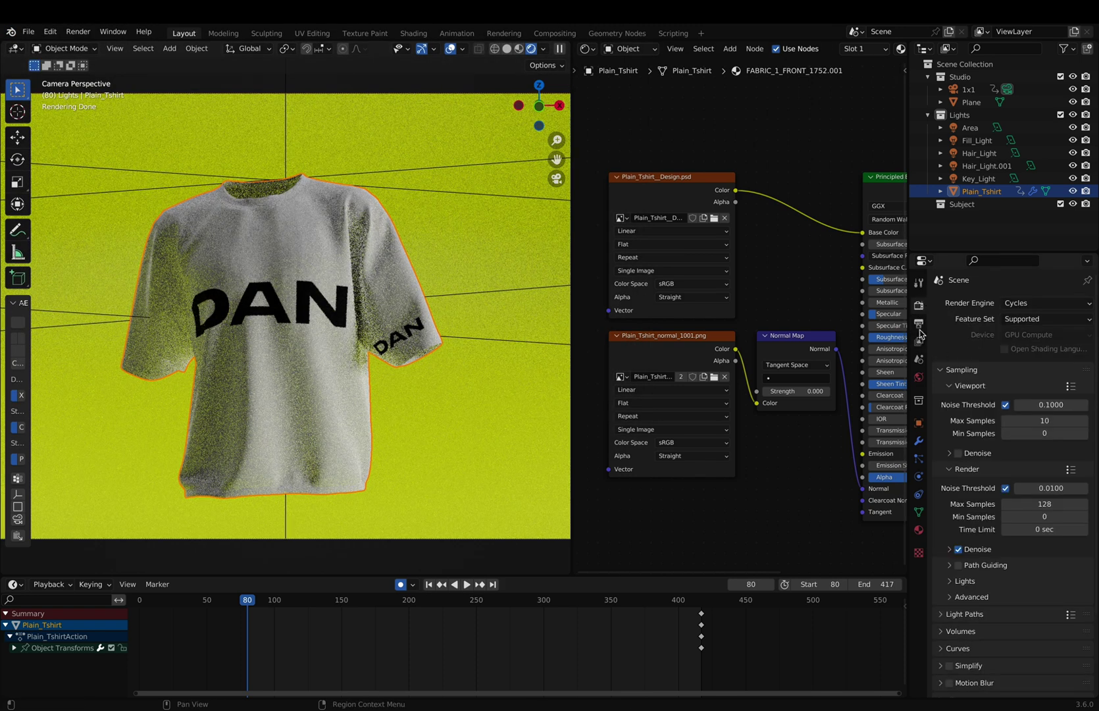
left_click(920, 325)
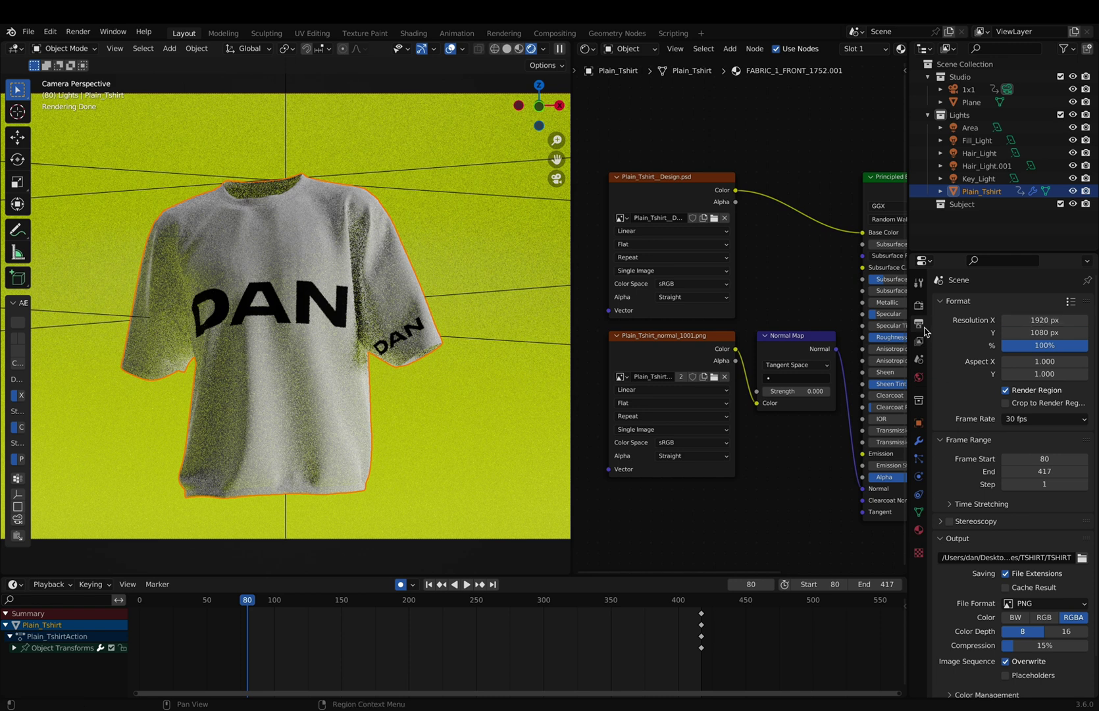
left_click(919, 305)
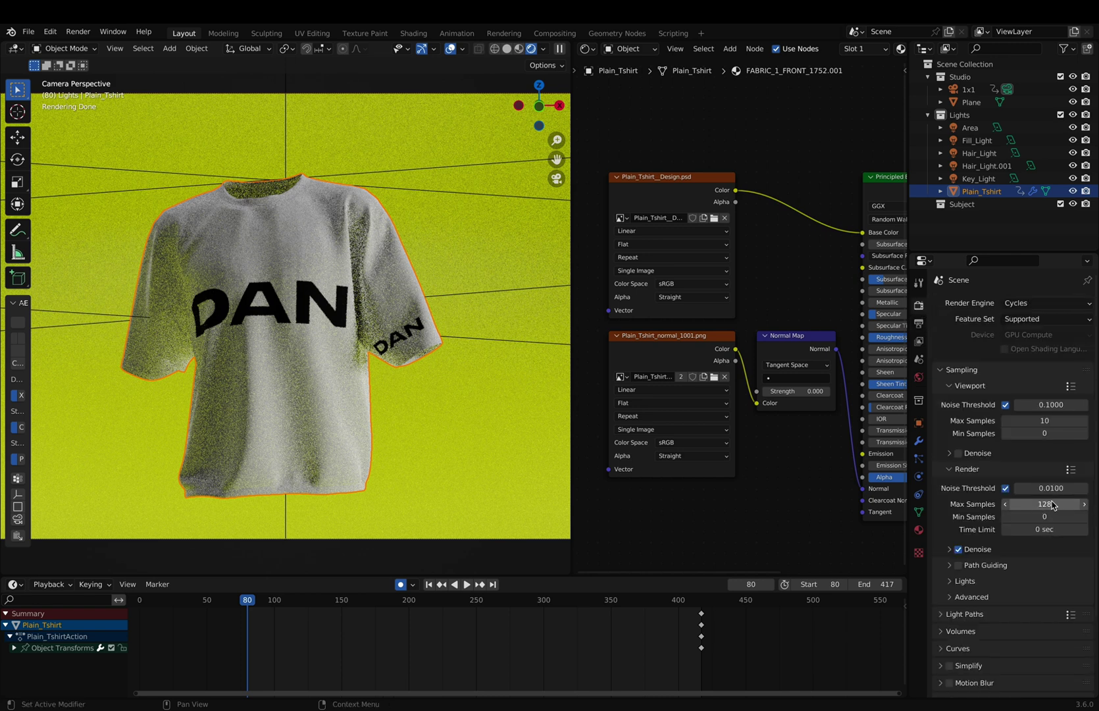